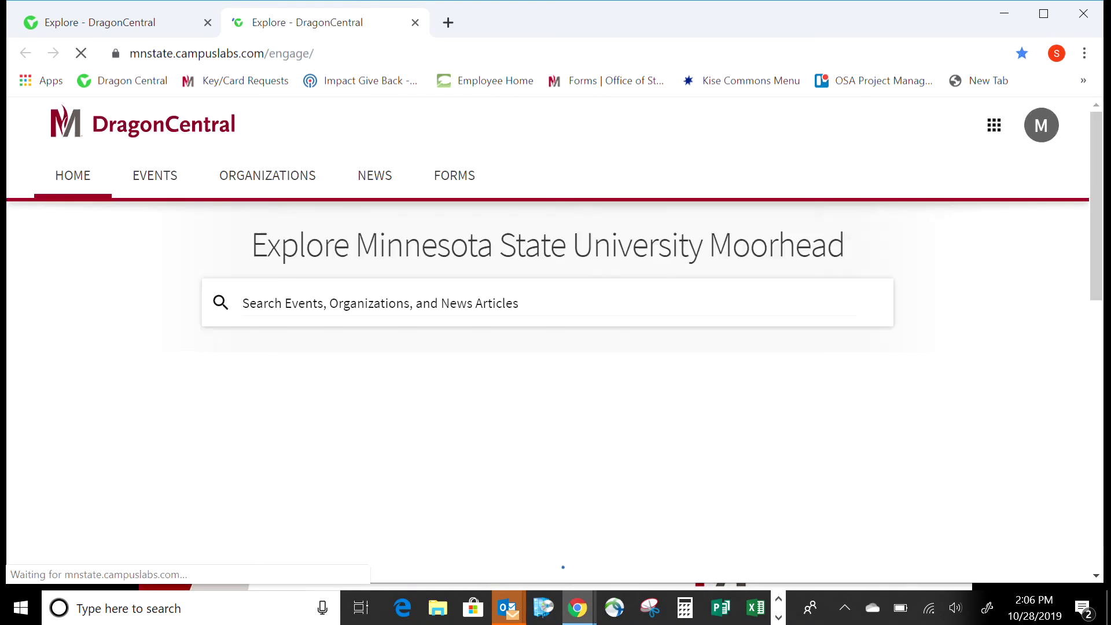
Open the OSA Financial Forms / Resources link from DragonCentral's Campus Links.
{"action": "left_click_drag", "start_coordinate": [1100, 144], "coordinate": [1102, 401]}
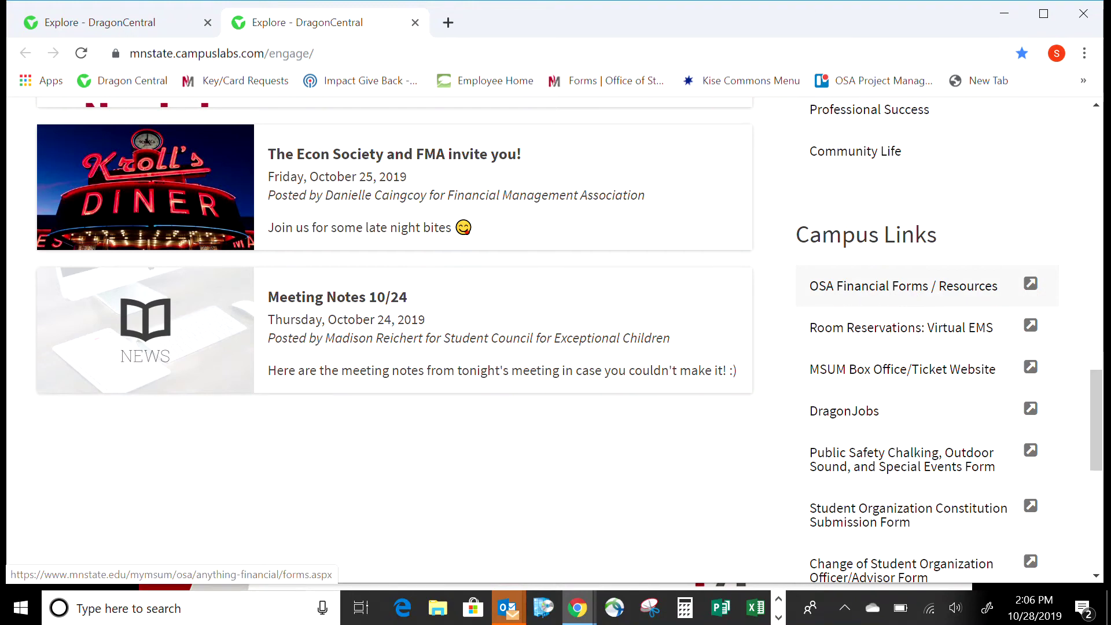
{"action": "left_click", "coordinate": [878, 287]}
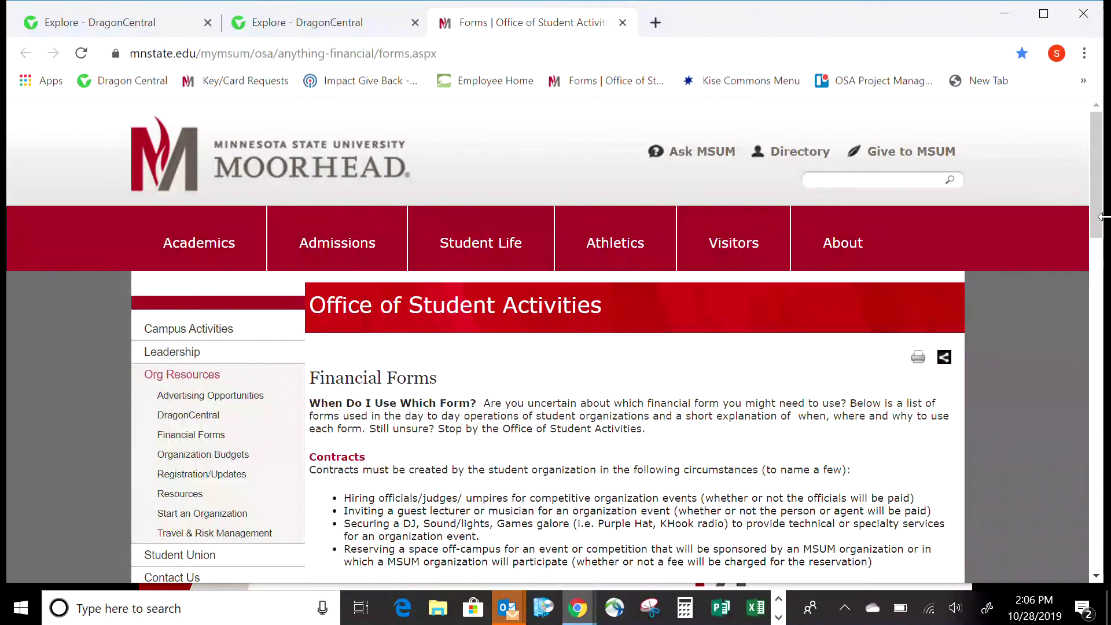
Open the Student Reimbursement Request link to load Student-Expense-Form.pdf.
{"action": "left_click_drag", "start_coordinate": [1098, 214], "coordinate": [1108, 425]}
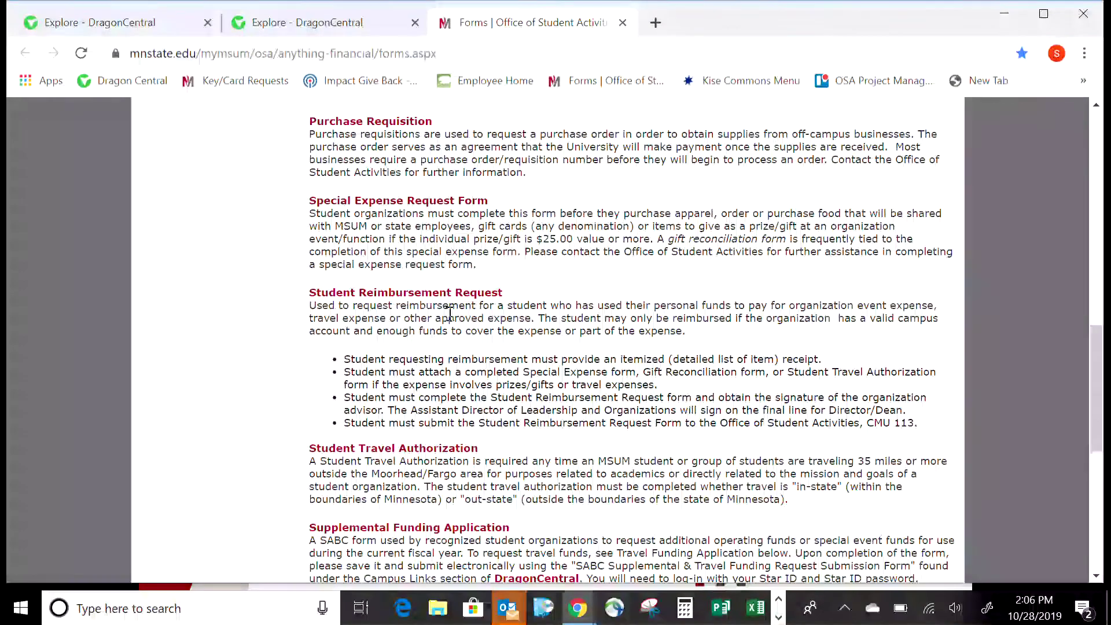
{"action": "left_click", "coordinate": [396, 293]}
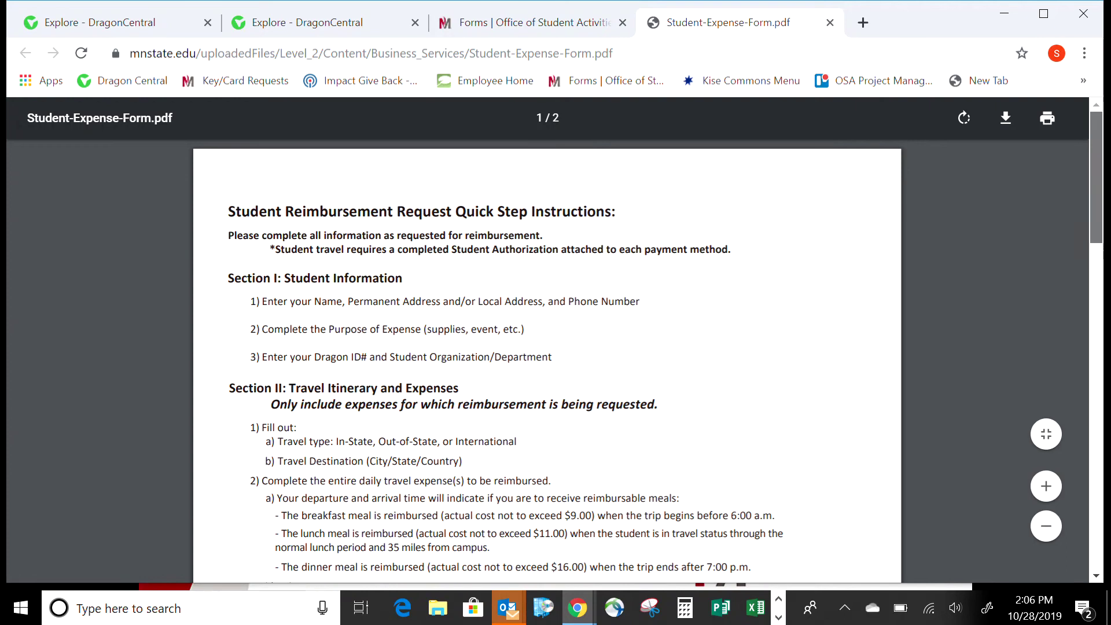
Scroll the PDF down to page 2, the blank Student Reimbursement Request form.
{"action": "left_click_drag", "start_coordinate": [1095, 178], "coordinate": [1104, 434]}
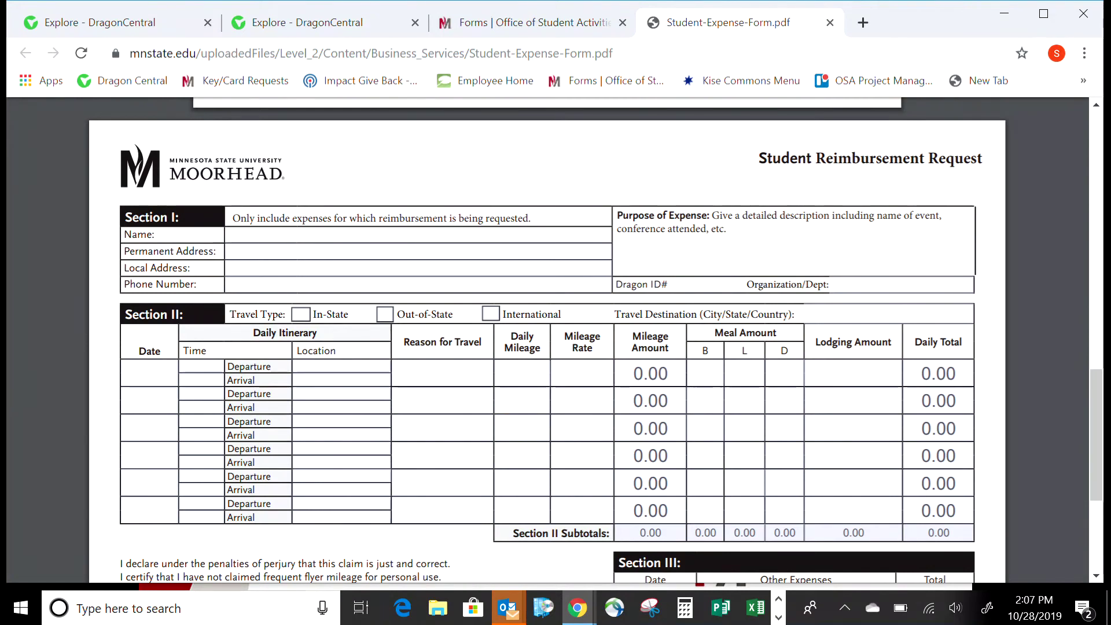
Enter the student's name and permanent address in Section I.
{"action": "type", "text": "MSU"}
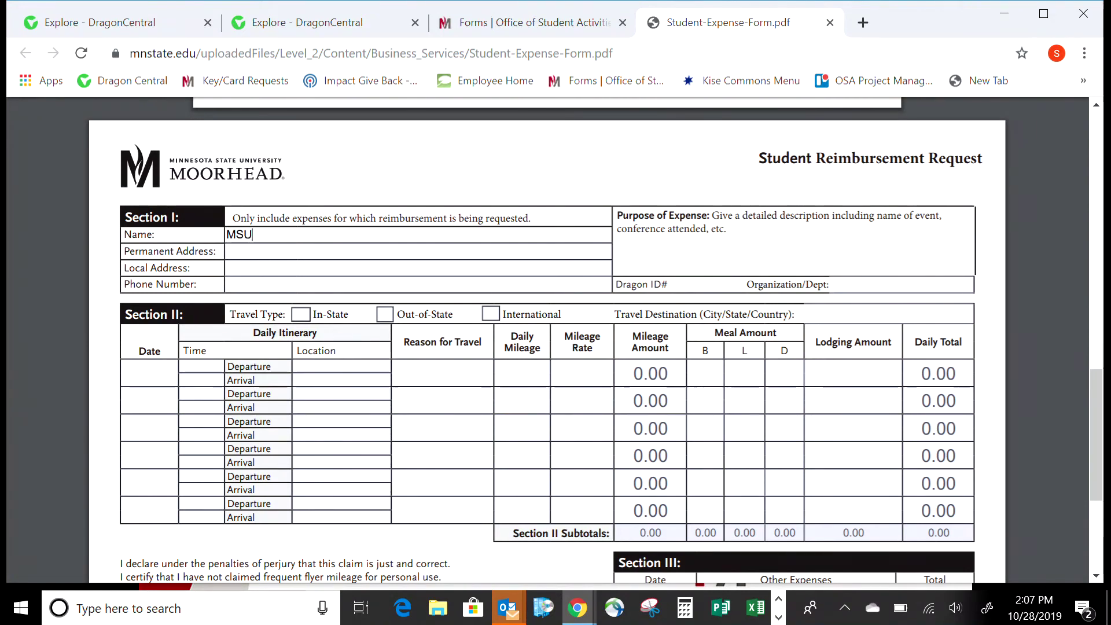
{"action": "type", "text": "M Student"}
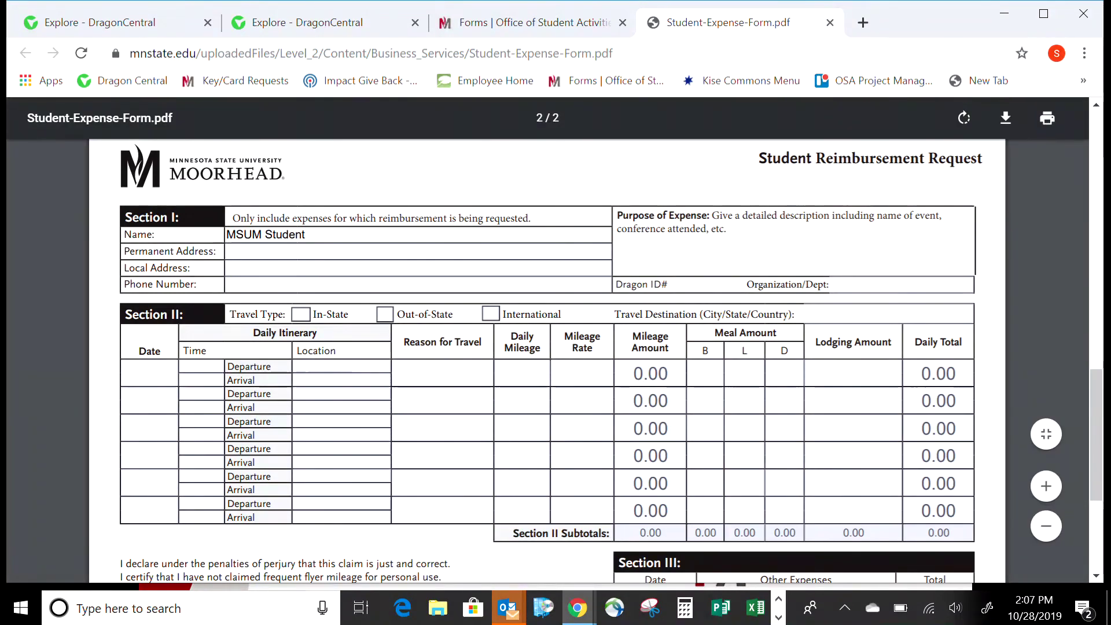
{"action": "left_click", "coordinate": [252, 251]}
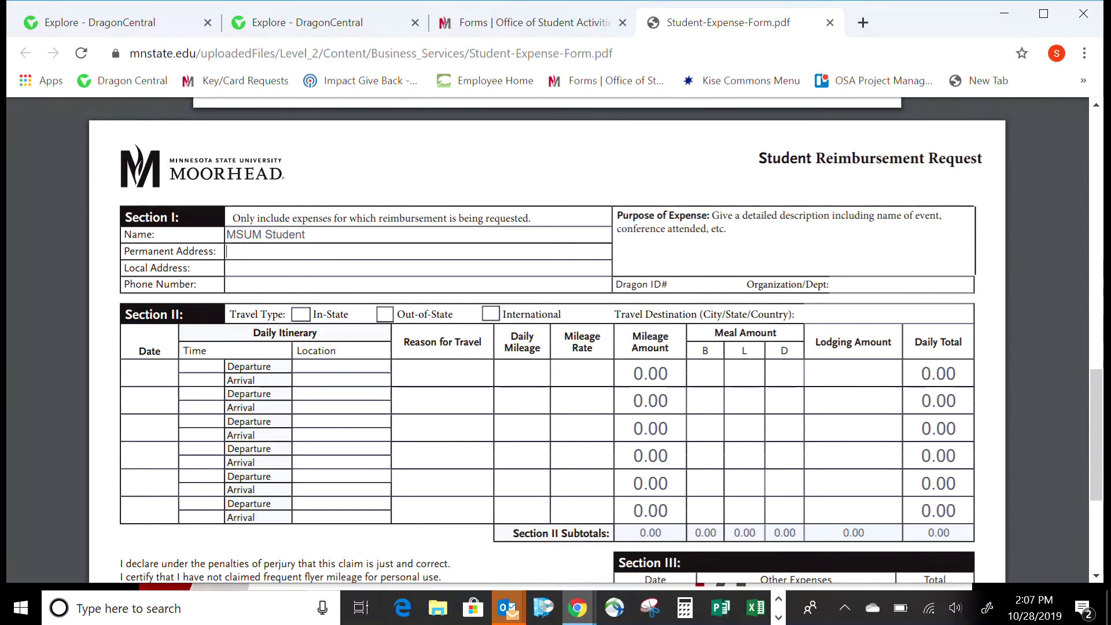
{"action": "type", "text": "1234"}
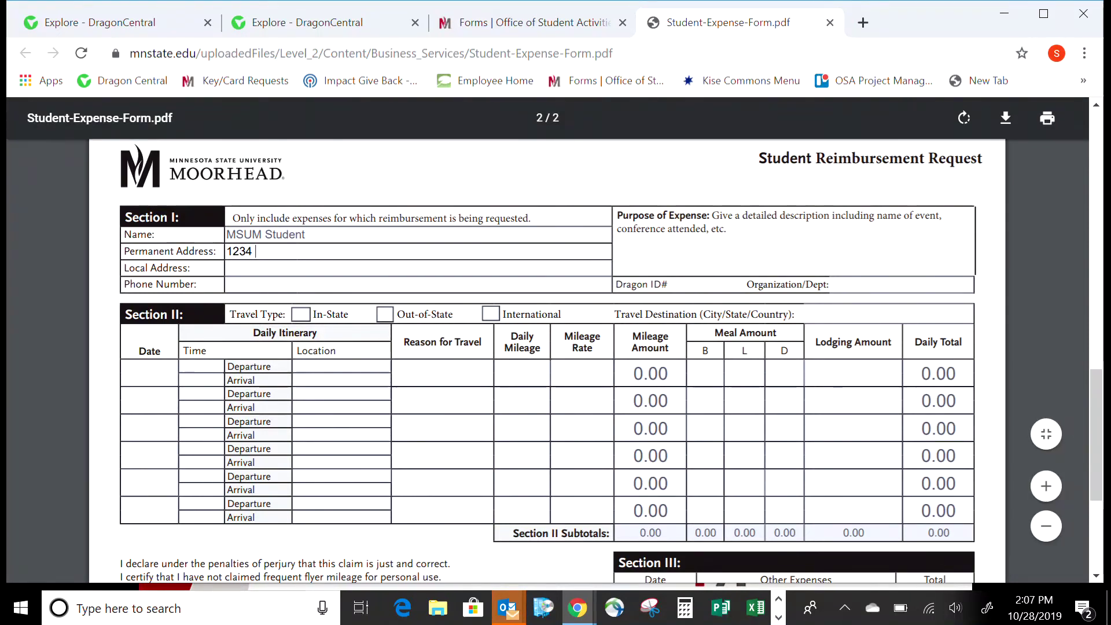
{"action": "type", "text": " w"}
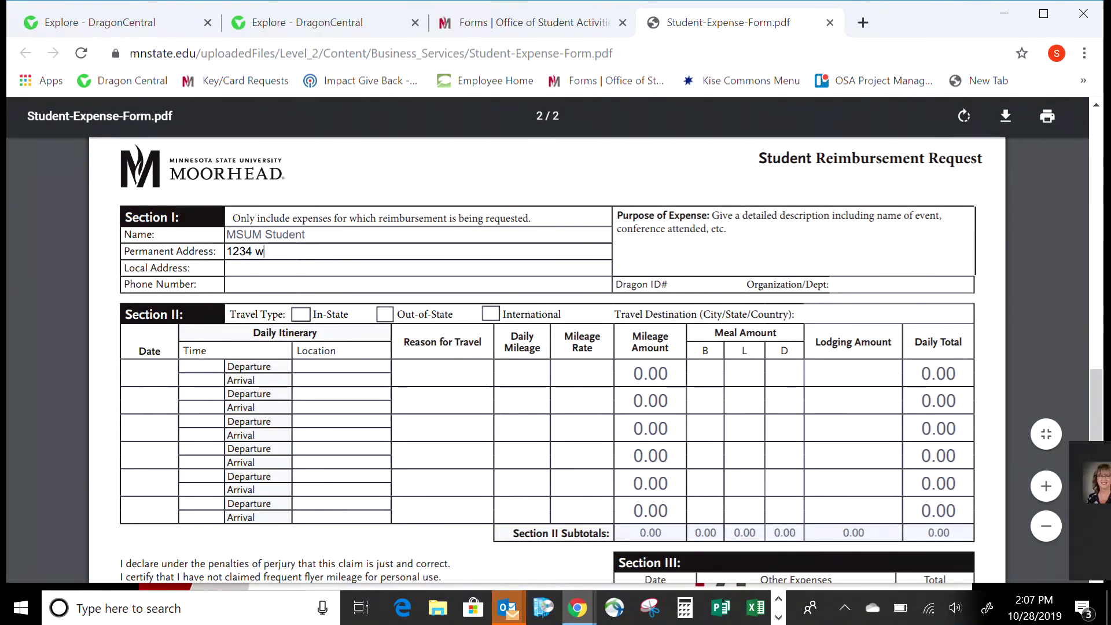
{"action": "type", "text": "est ave Detroit Lakes"}
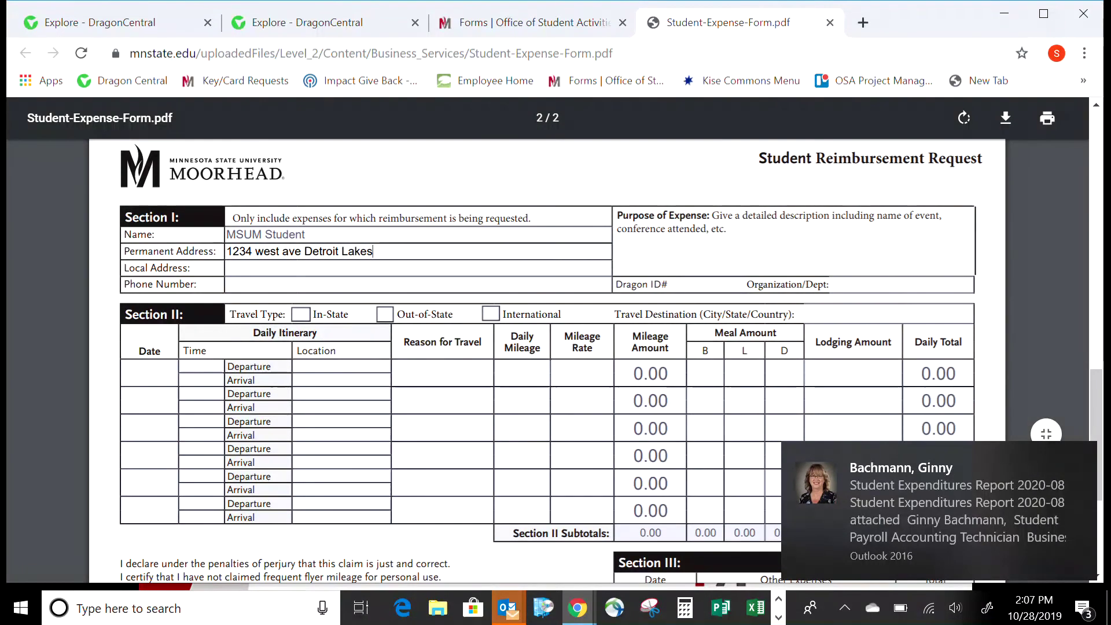
{"action": "type", "text": ", Mn 56501"}
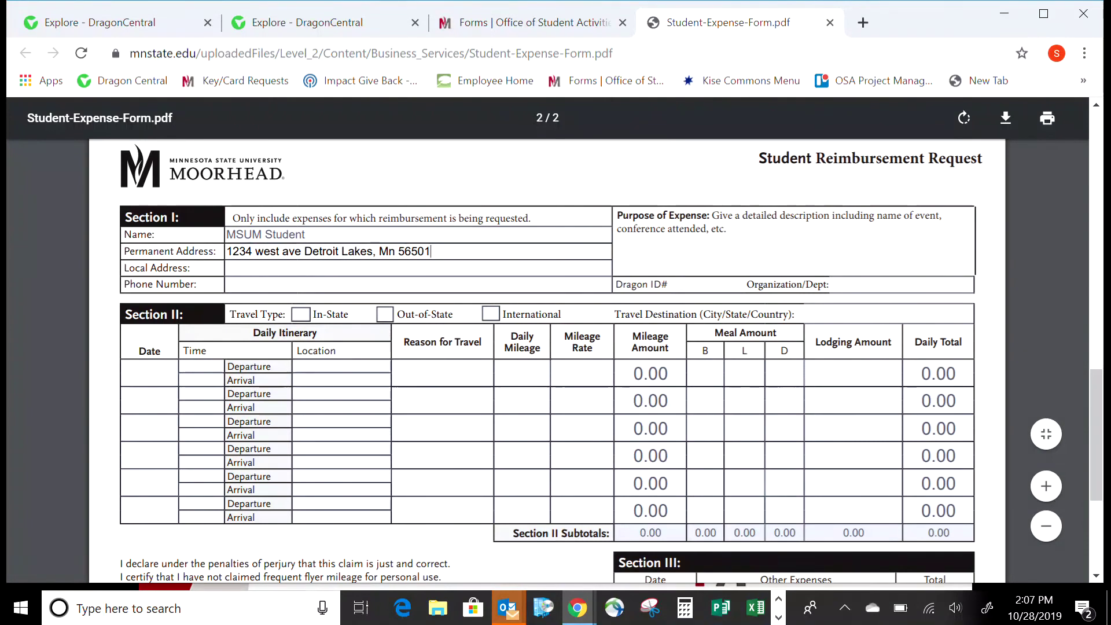
Fill in the student's local address and phone number.
{"action": "key", "text": "Tab"}
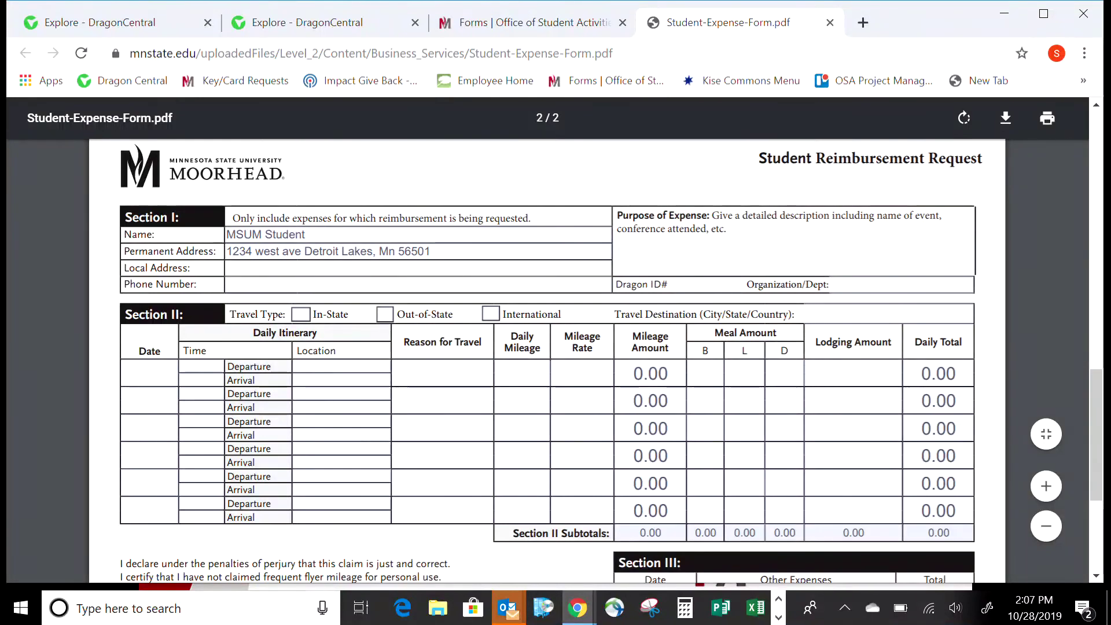
{"action": "type", "text": "555"}
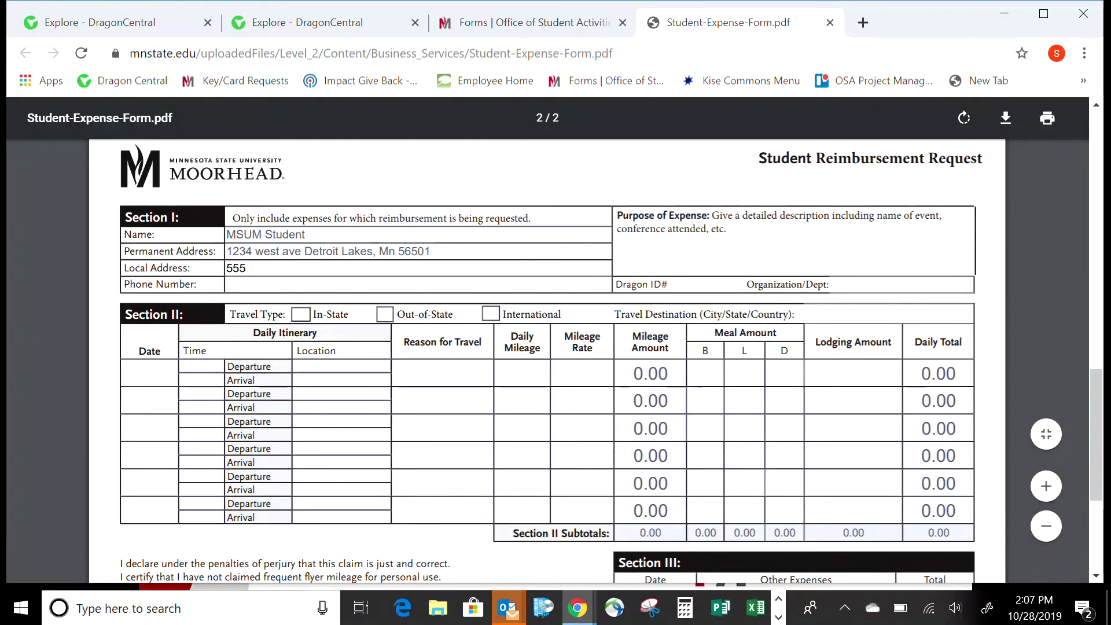
{"action": "type", "text": " moorhead lane Moorhead,"}
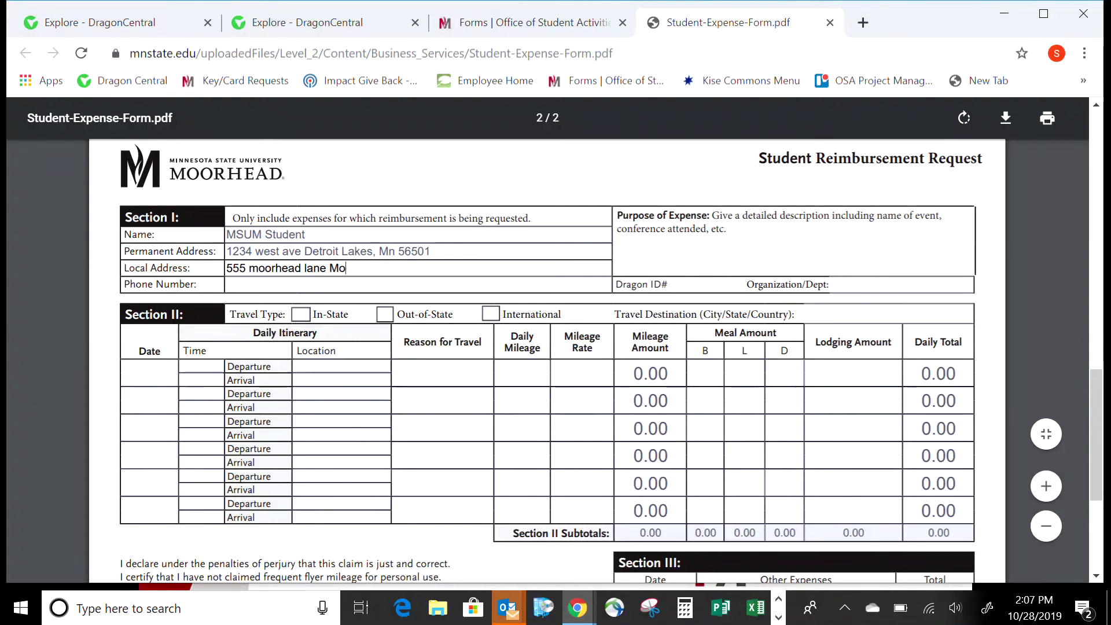
{"action": "type", "text": " MN "}
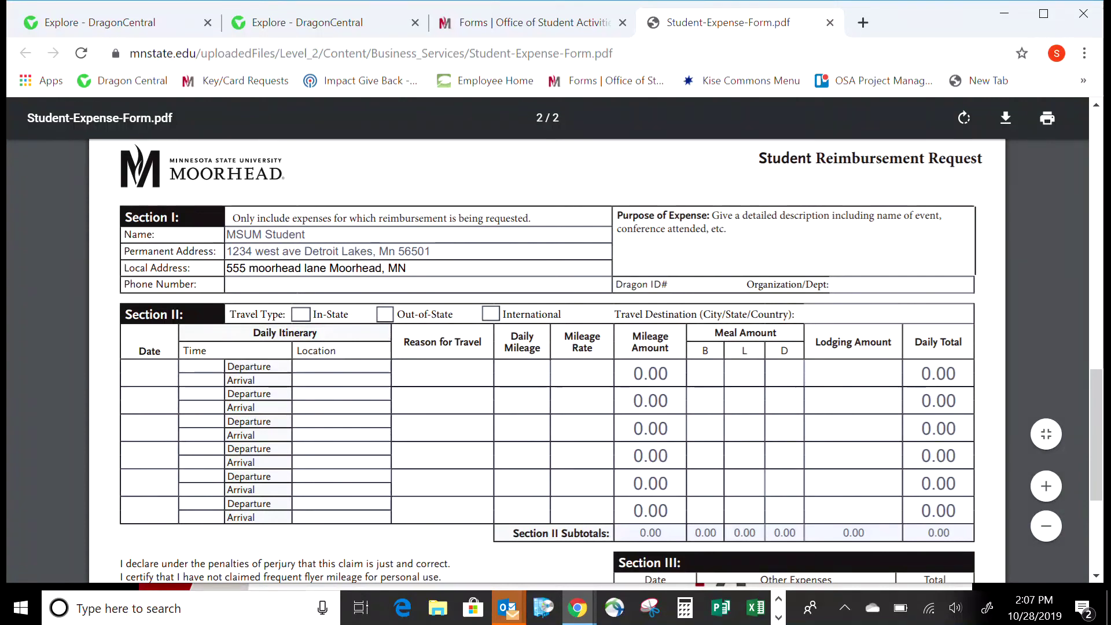
{"action": "type", "text": "56560"}
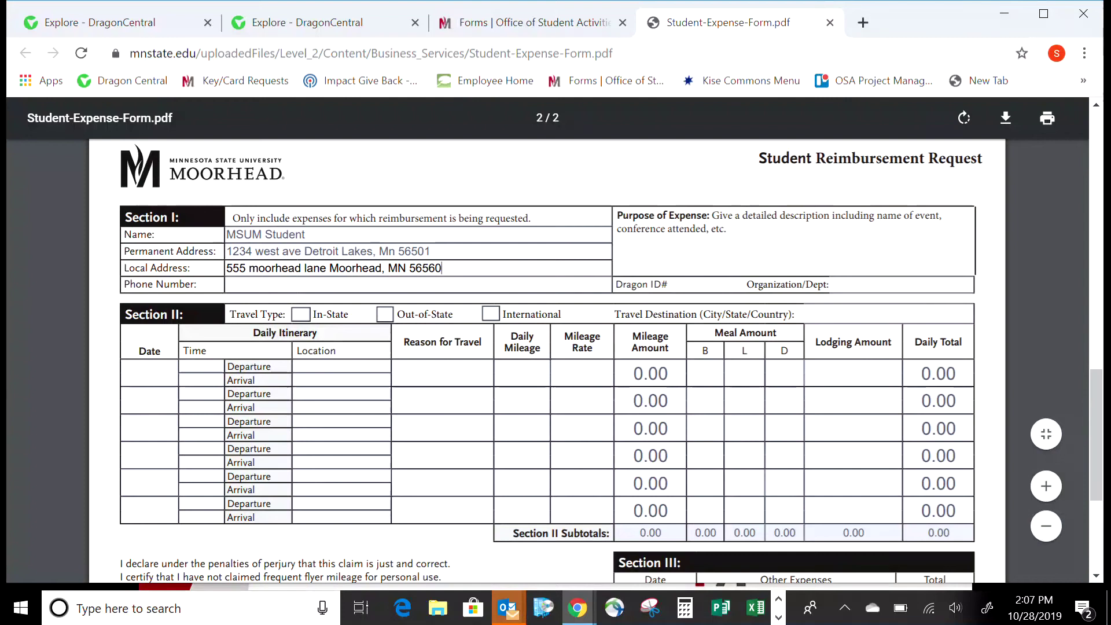
{"action": "key", "text": "Tab"}
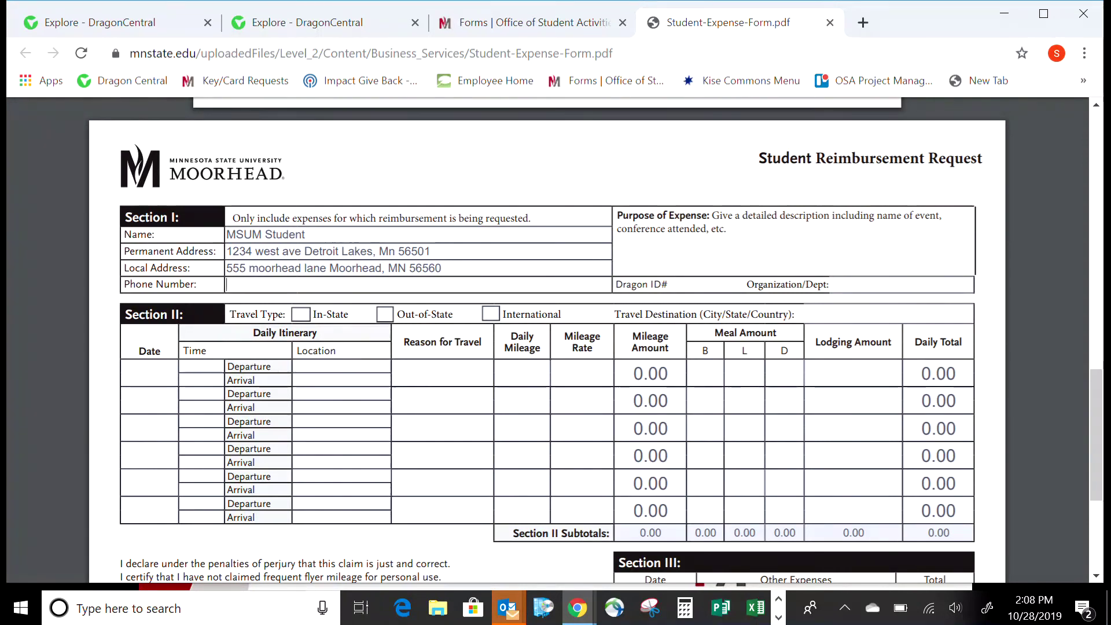
{"action": "type", "text": "218-"}
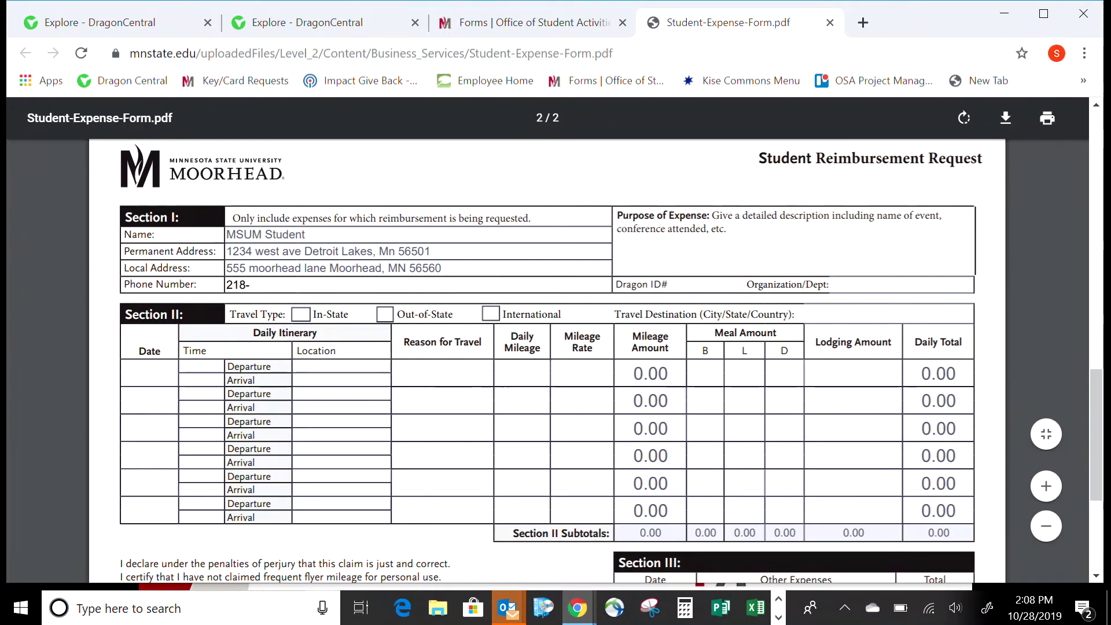
{"action": "type", "text": "477-1"}
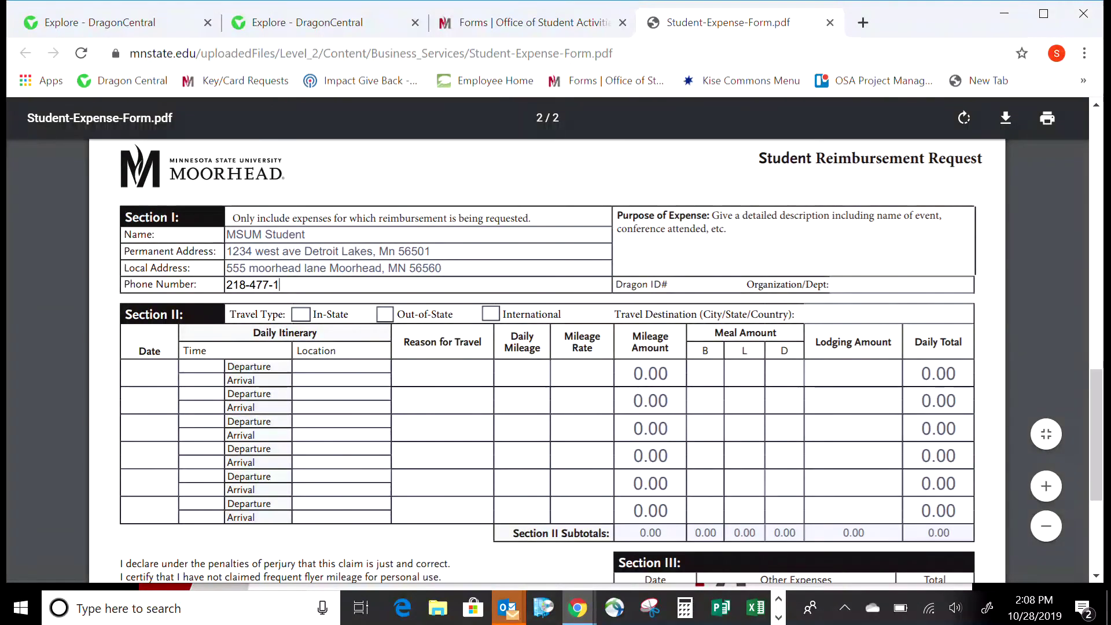
{"action": "type", "text": "234"}
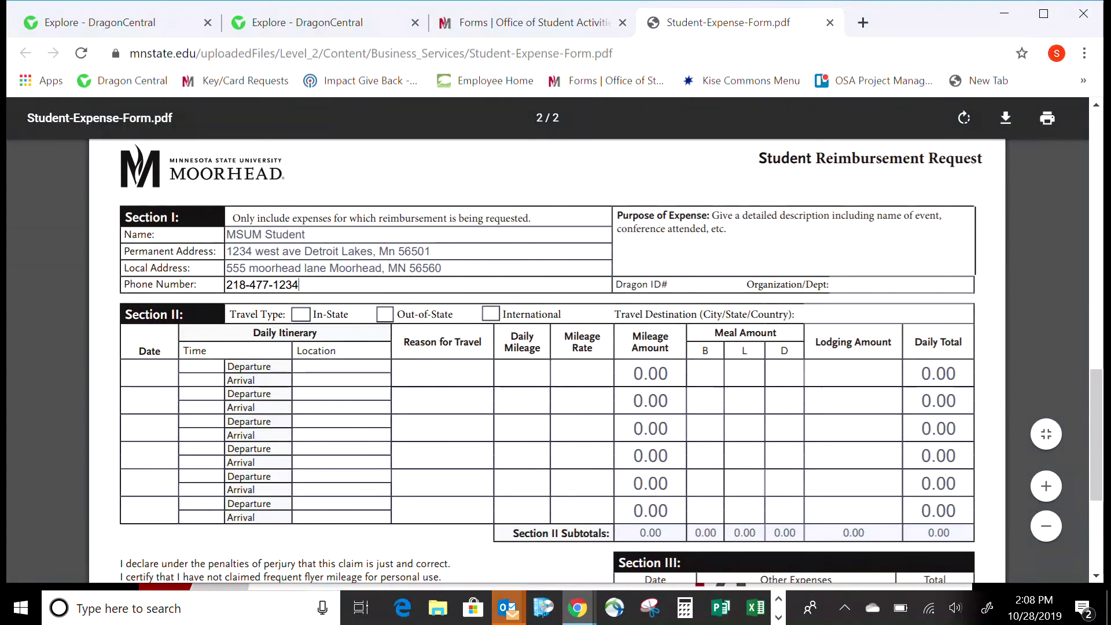
{"action": "left_click", "coordinate": [698, 239]}
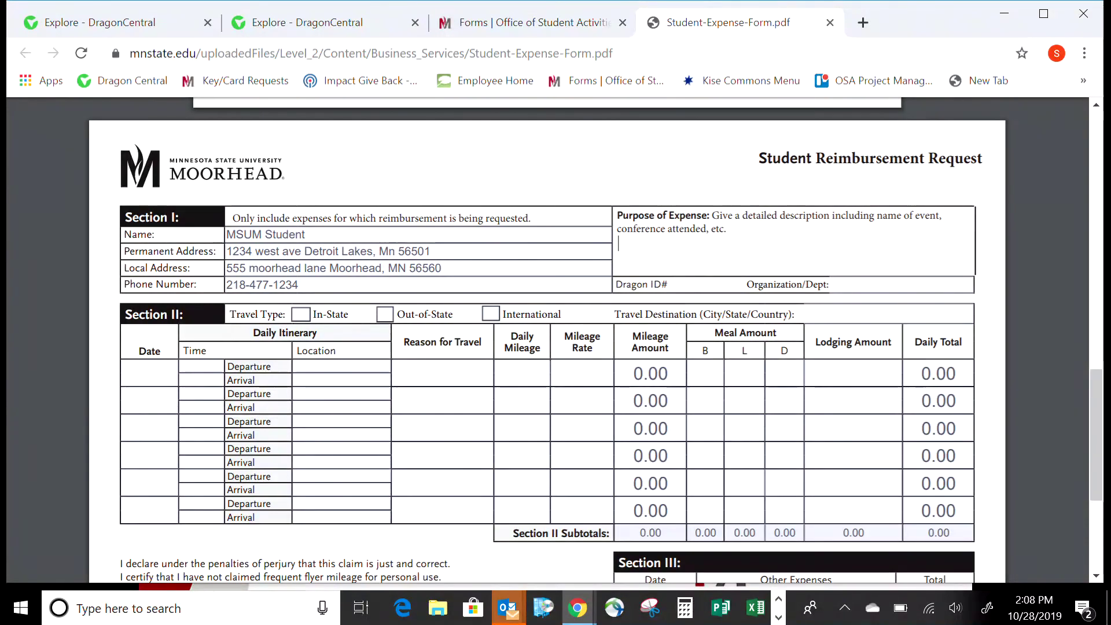
Enter purpose 'Pizza and chips for meeting held in CMU. Students Only', the Dragon ID, and Organization/Dept OSA.
{"action": "type", "text": "Pizza and chips for meeting held"}
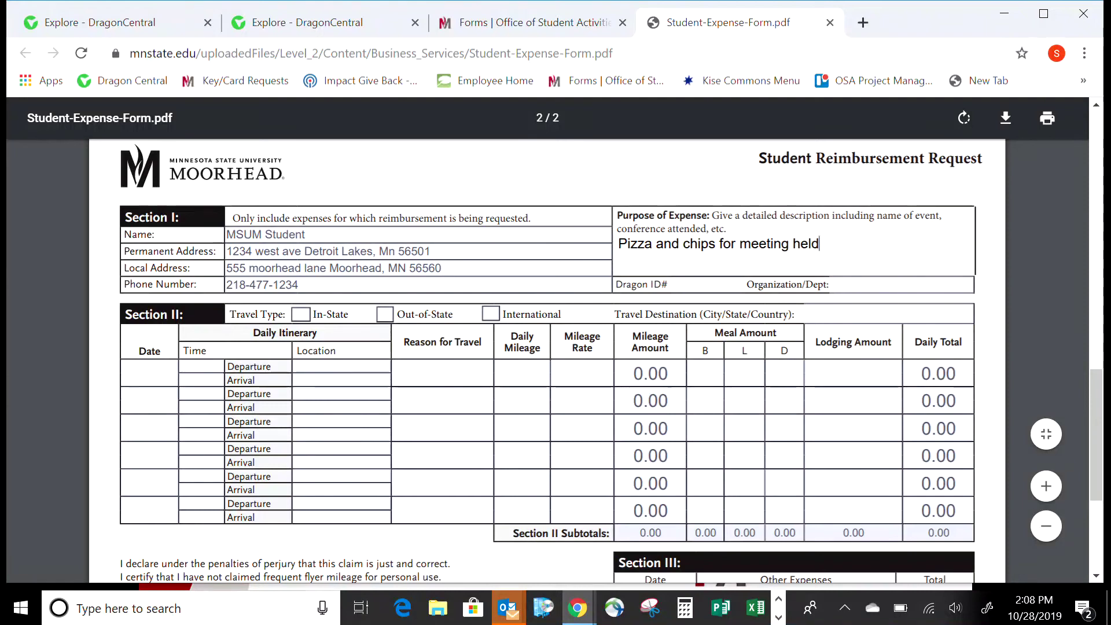
{"action": "type", "text": " in CMU. "}
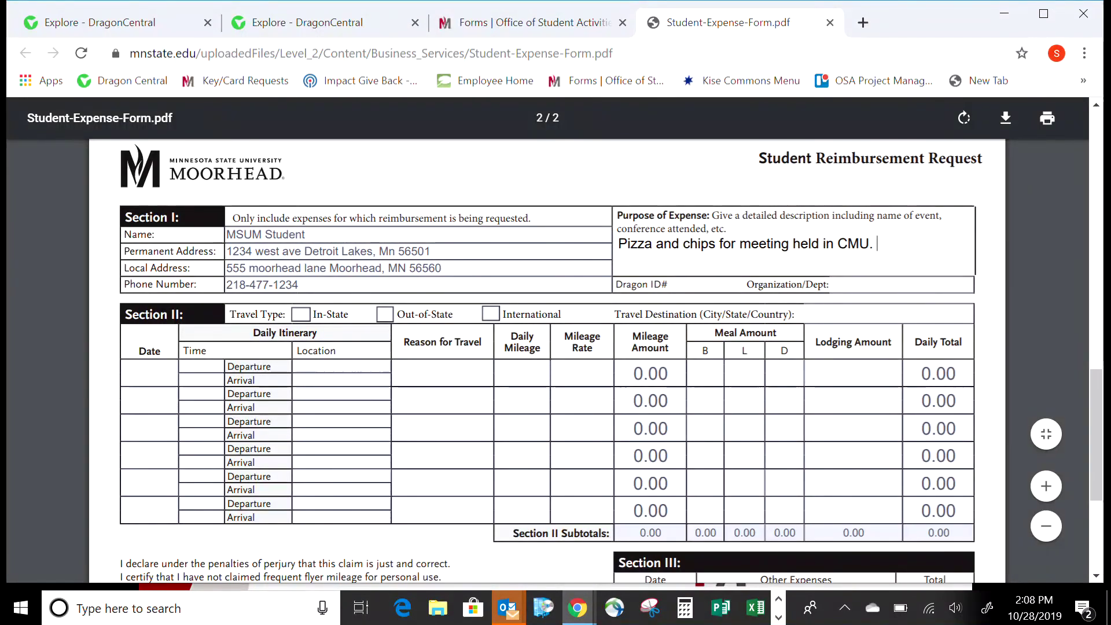
{"action": "type", "text": "Students Only."}
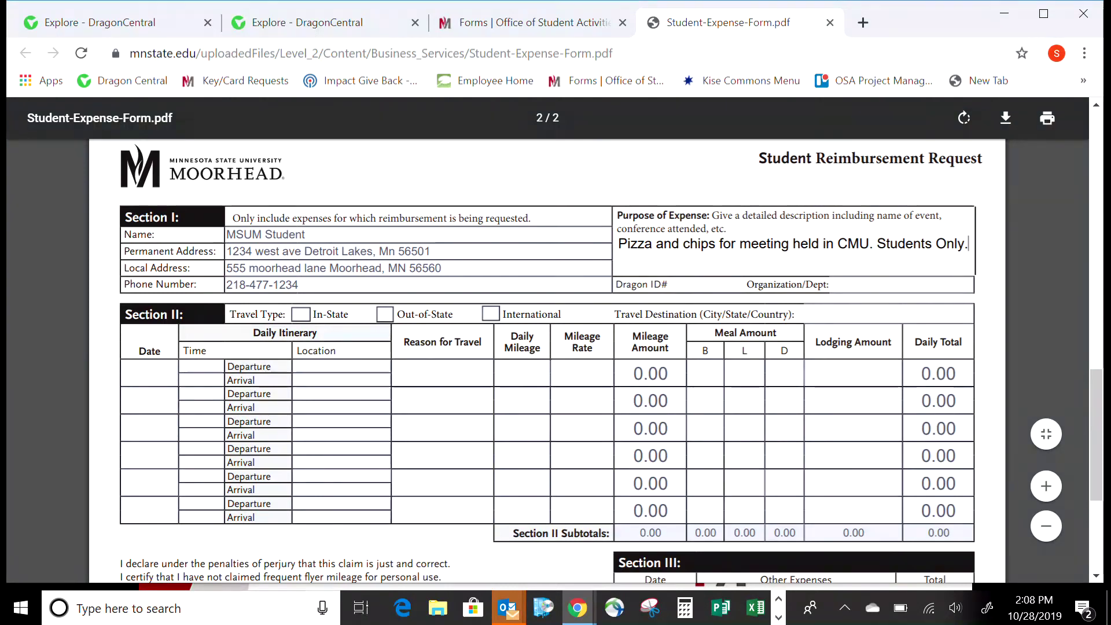
{"action": "left_click", "coordinate": [686, 287]}
{"action": "type", "text": "12345678"}
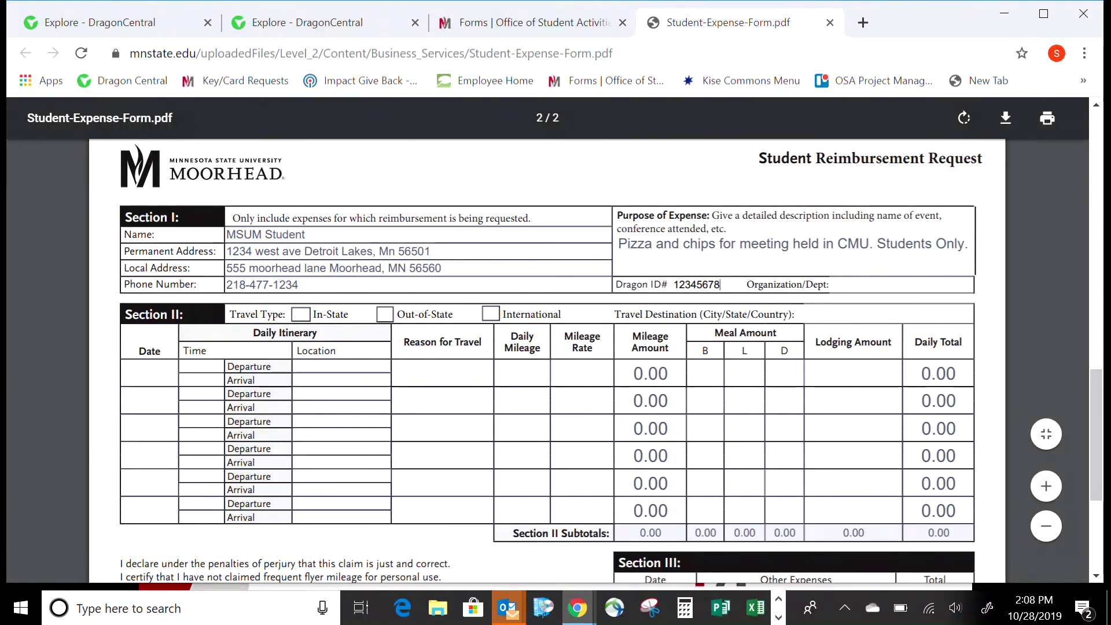
{"action": "left_click", "coordinate": [903, 284]}
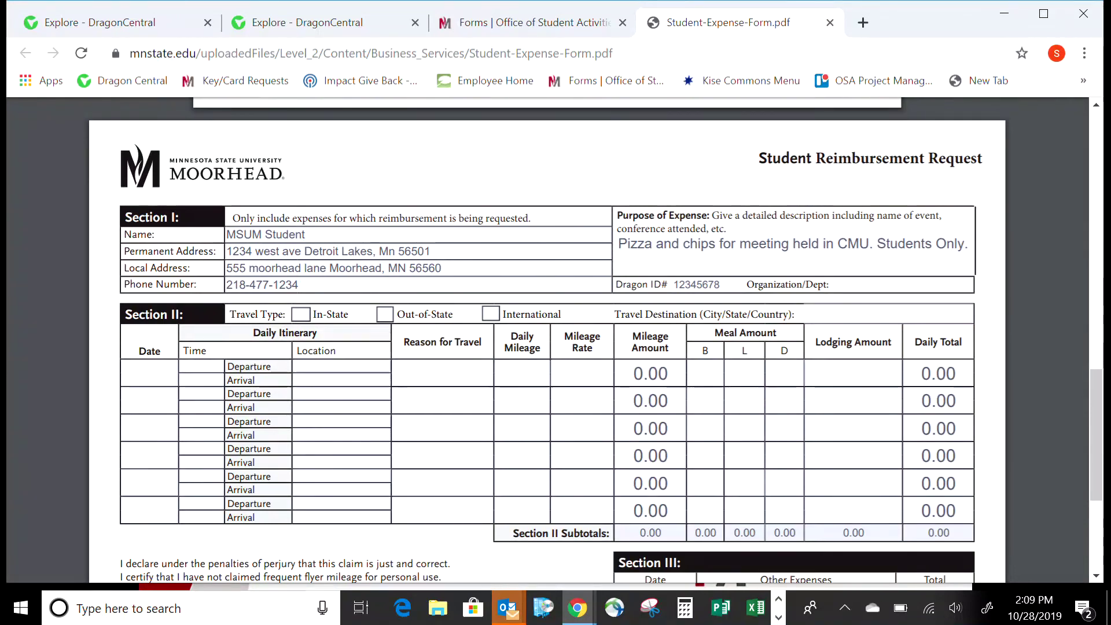
{"action": "type", "text": "OSA"}
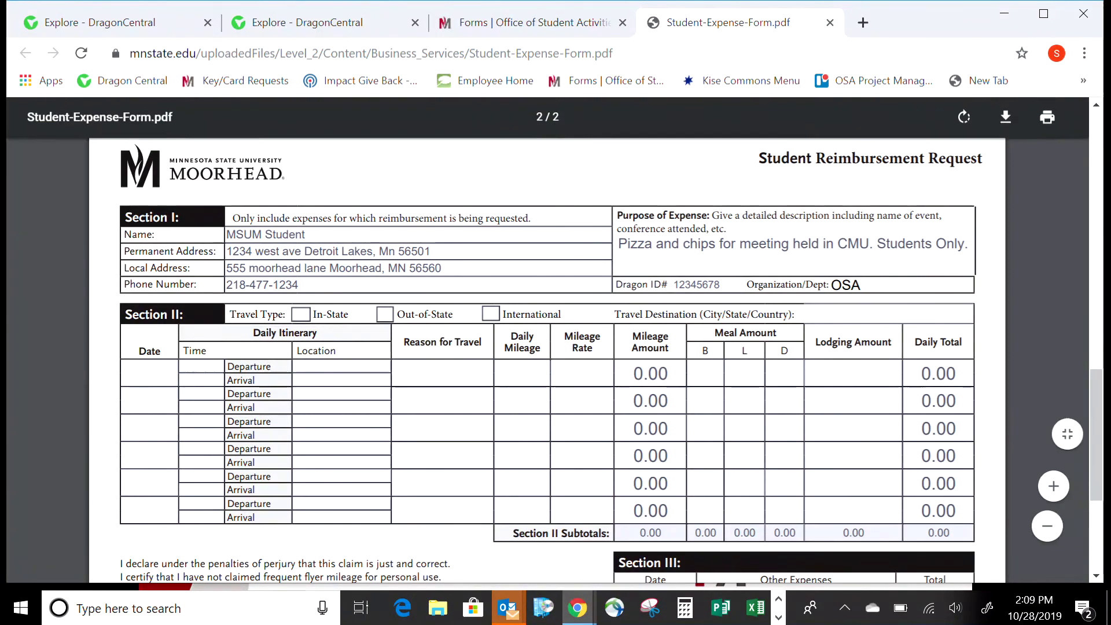
Enter the first Section III expense: Pizza Hut, total 30.00.
{"action": "scroll", "coordinate": [1106, 486], "scroll_direction": "down", "scroll_amount": 5}
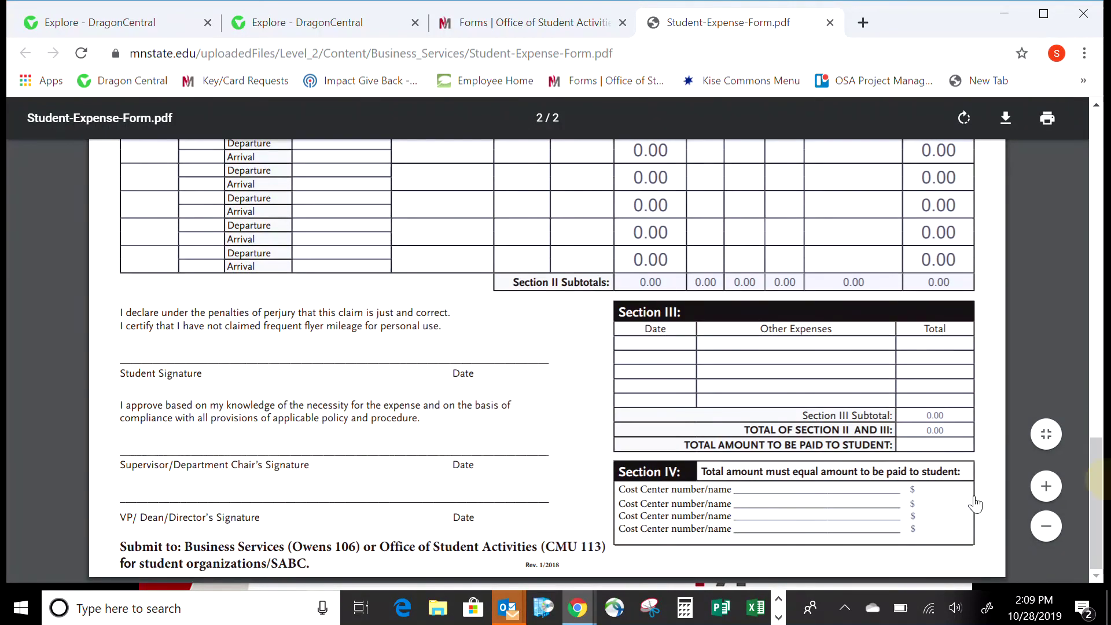
{"action": "left_click", "coordinate": [654, 346]}
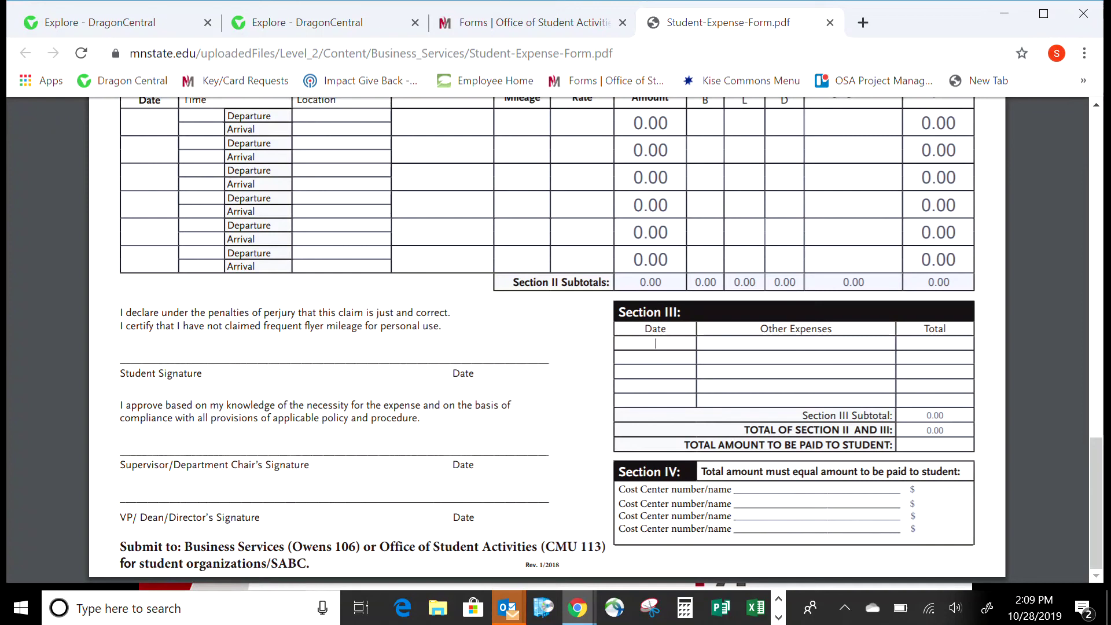
{"action": "type", "text": "10/27/19"}
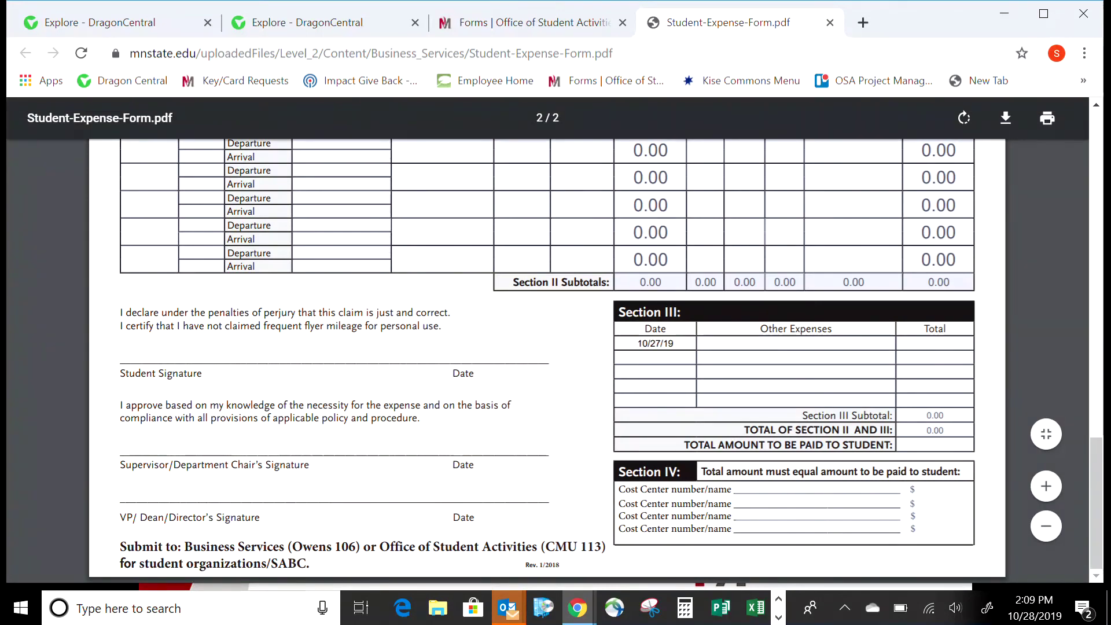
{"action": "key", "text": "Tab"}
{"action": "type", "text": "izza Hut"}
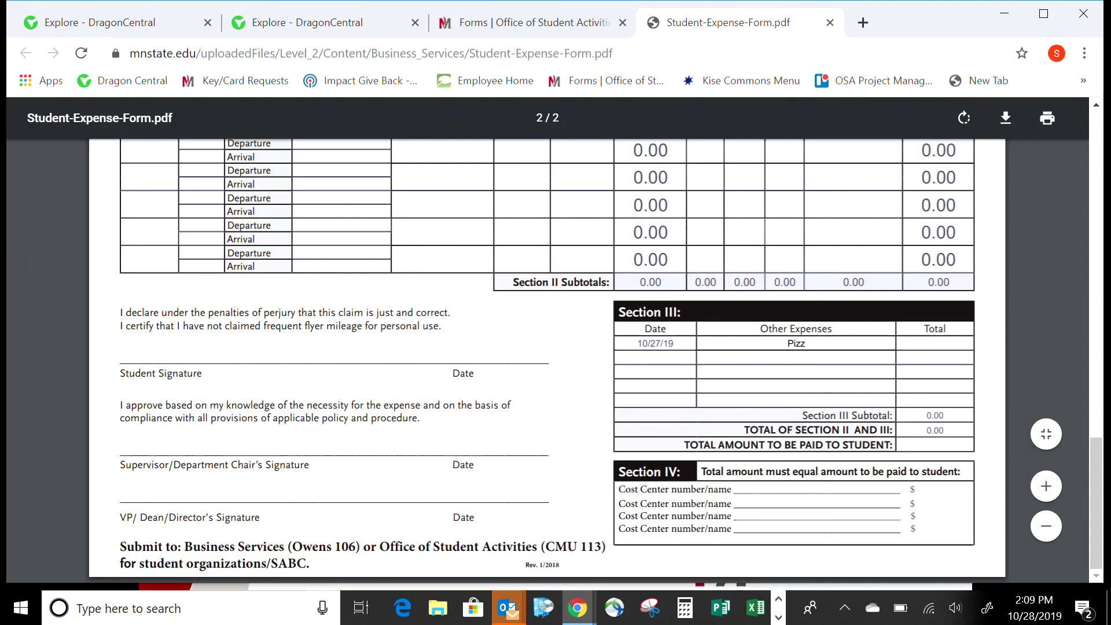
{"action": "left_click", "coordinate": [935, 344]}
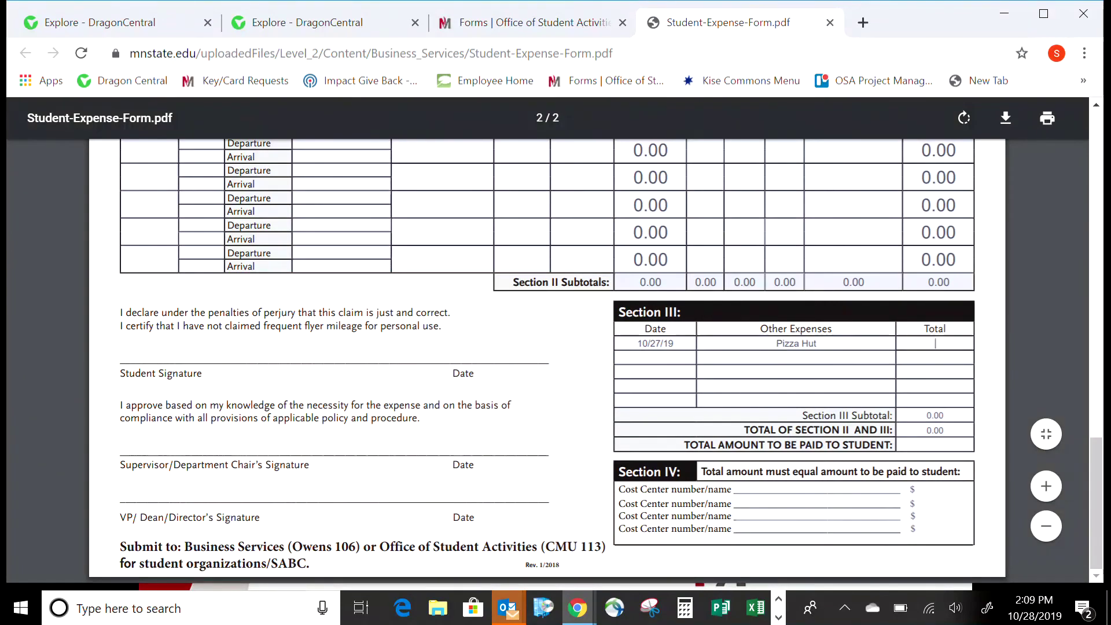
{"action": "type", "text": "30/00"}
{"action": "key", "text": "BackSpace"}
{"action": "key", "text": "BackSpace"}
{"action": "key", "text": "BackSpace"}
{"action": "type", "text": ".00"}
Add the second expense: 10/27/19, Cashwise - Chips, 10.00, bringing subtotals to 40.00.
{"action": "left_click", "coordinate": [655, 357]}
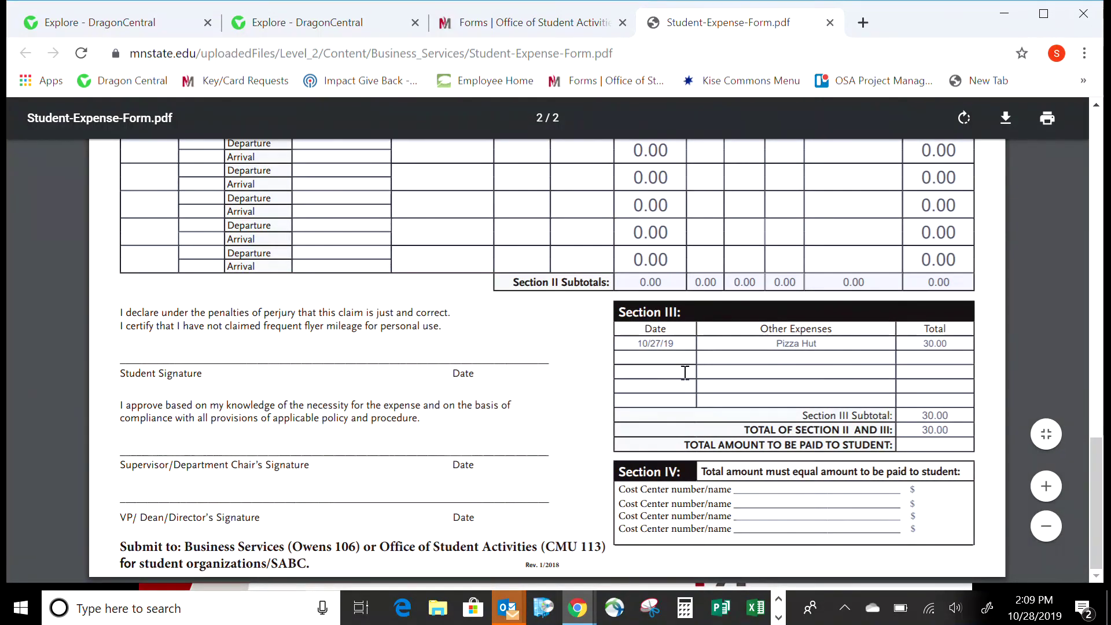
{"action": "type", "text": "10/27/19"}
{"action": "key", "text": "Tab"}
{"action": "type", "text": "Cashwise - Chips"}
{"action": "key", "text": "Tab"}
{"action": "type", "text": "10.00"}
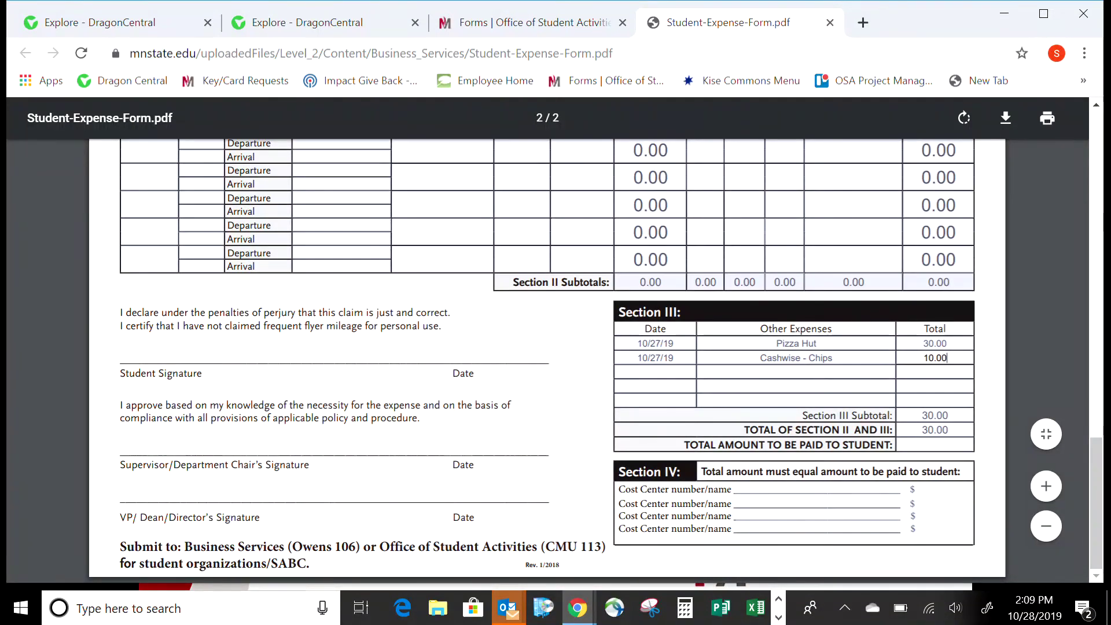
{"action": "key", "text": "Tab"}
{"action": "left_click", "coordinate": [656, 373]}
{"action": "left_click", "coordinate": [963, 443]}
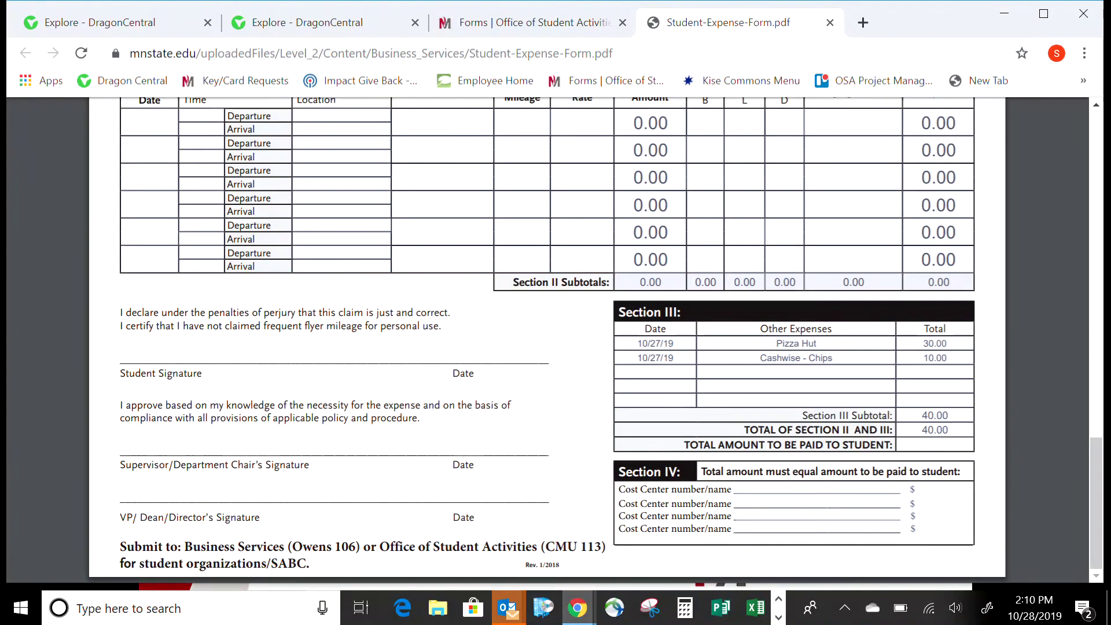
Set Total Amount to be Paid to 38.00, charge 38.00 to a cost center, and minimize Chrome.
{"action": "type", "text": "38.00"}
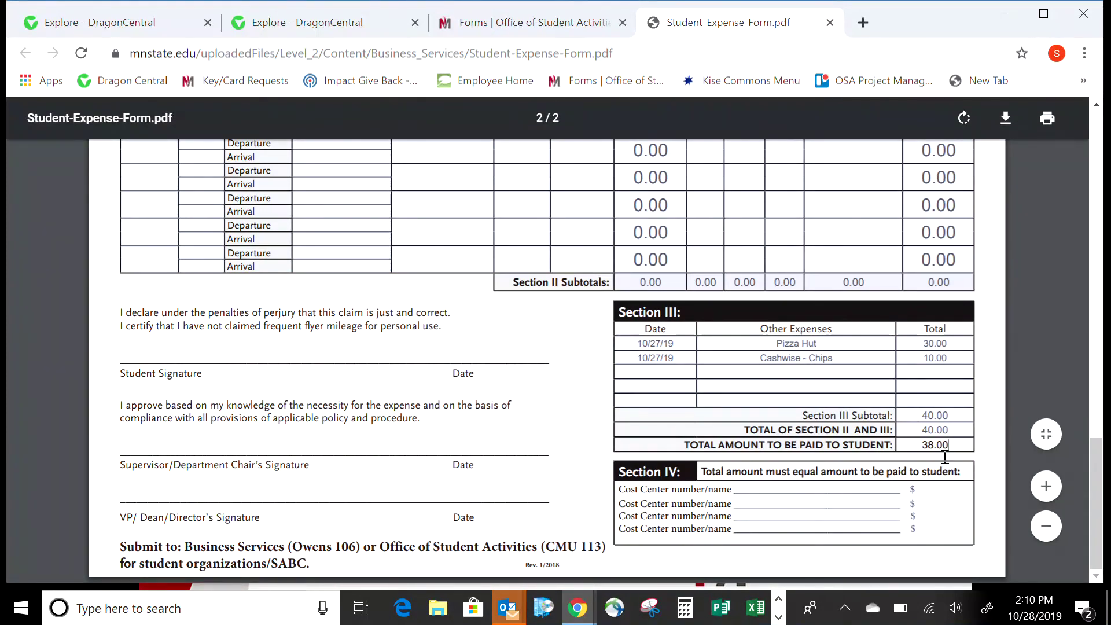
{"action": "left_click", "coordinate": [749, 487]}
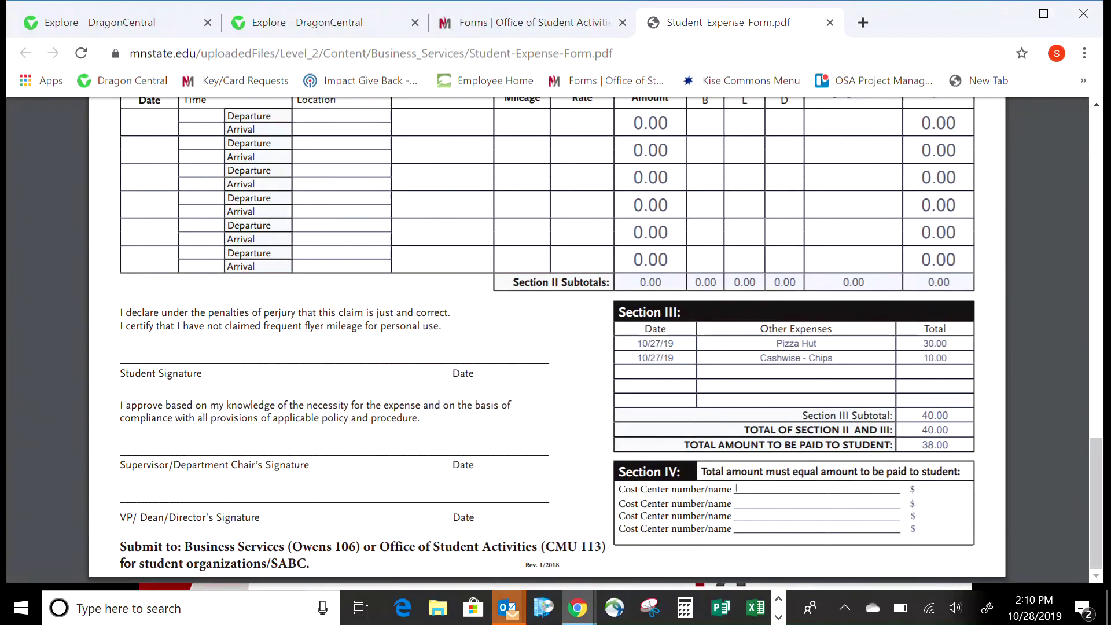
{"action": "type", "text": "334000"}
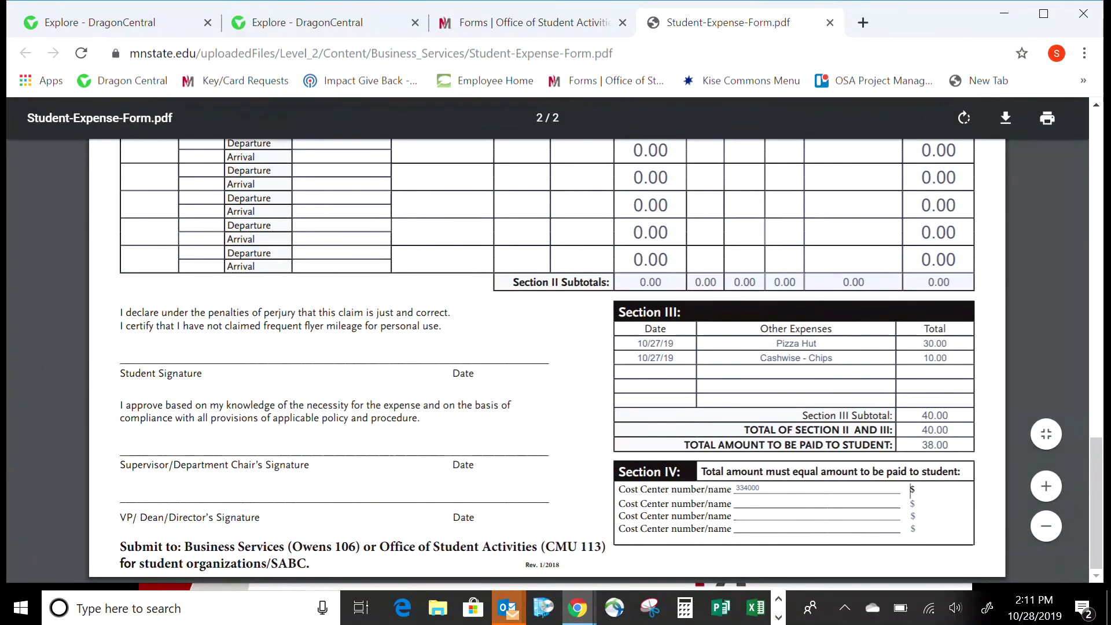
{"action": "key", "text": "Tab"}
{"action": "type", "text": "38.00"}
{"action": "key", "text": "Tab"}
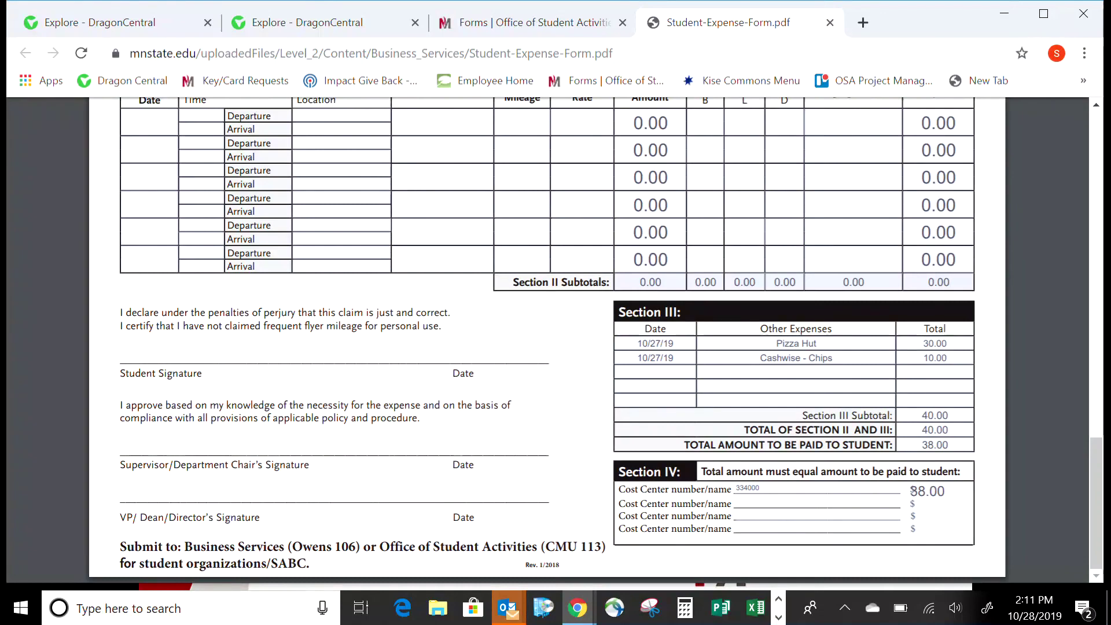
{"action": "left_click", "coordinate": [1004, 12]}
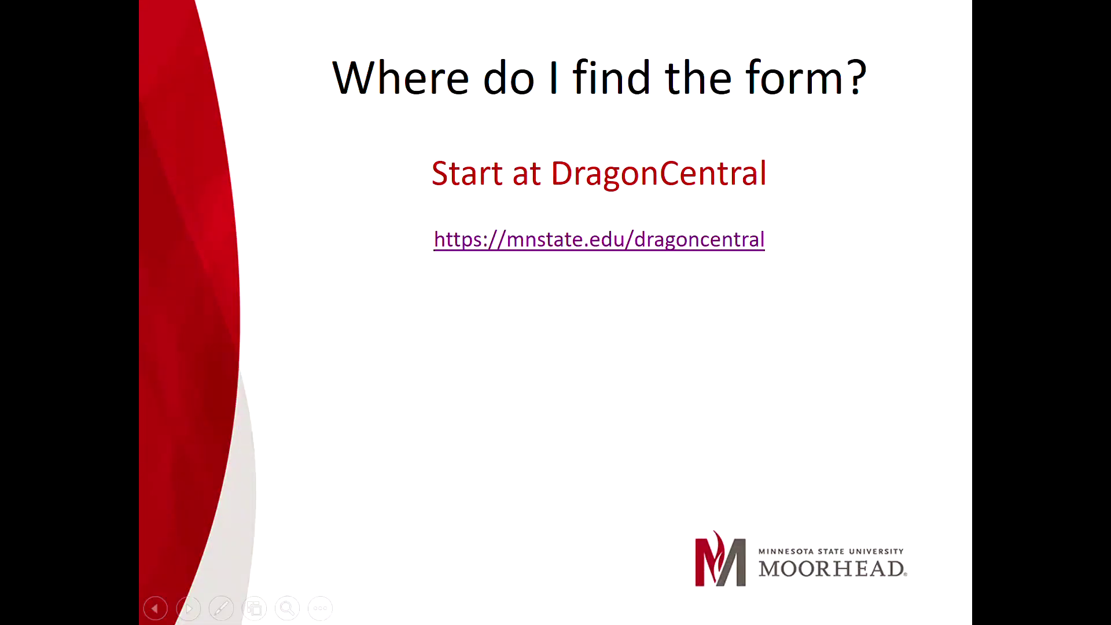